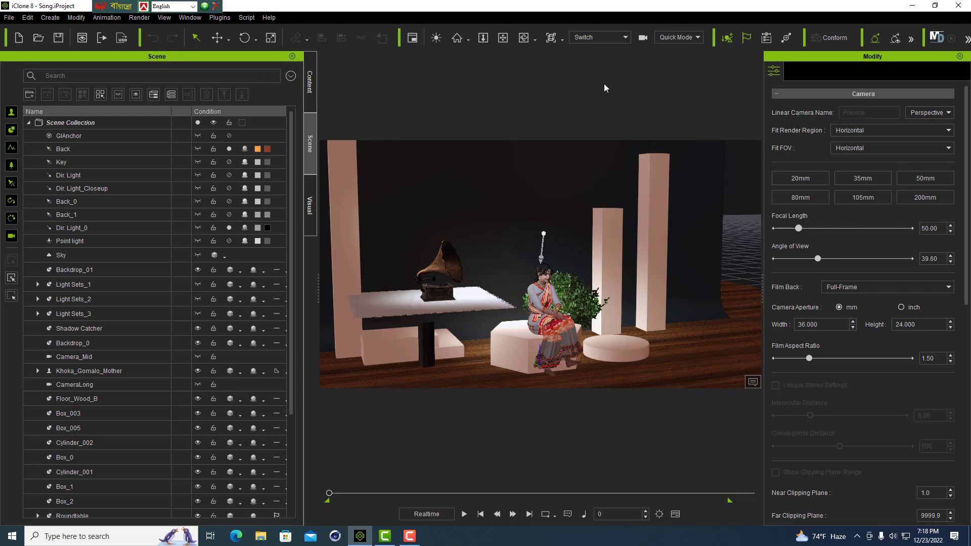
- Review the cameras available for the viewport, from Preview and Switch to Camera_Pen, without changing the active one
left_click(626, 38)
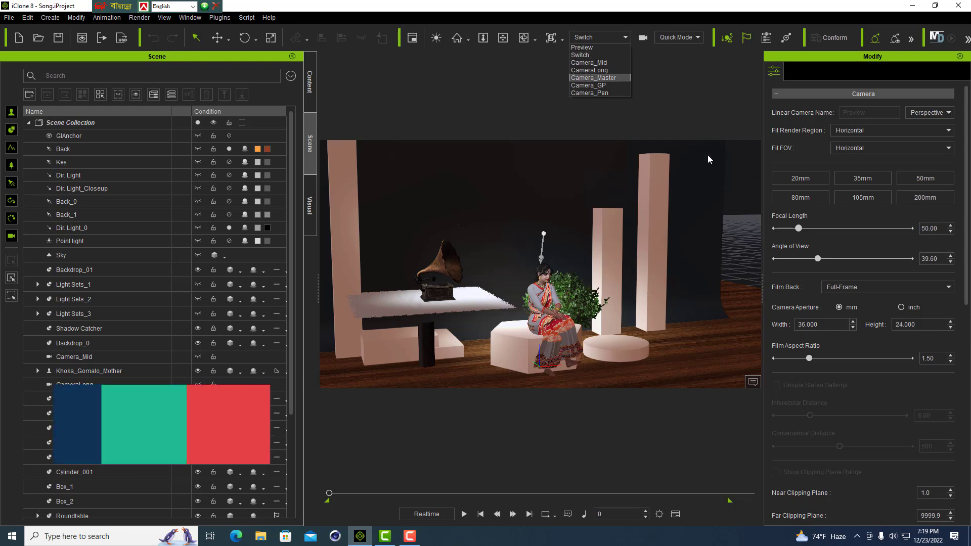
left_click(670, 98)
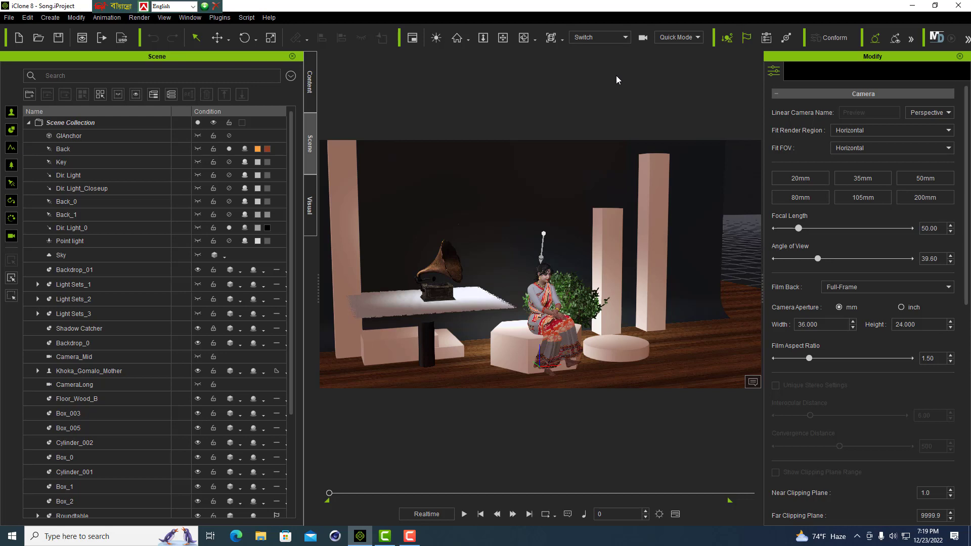
left_click(626, 37)
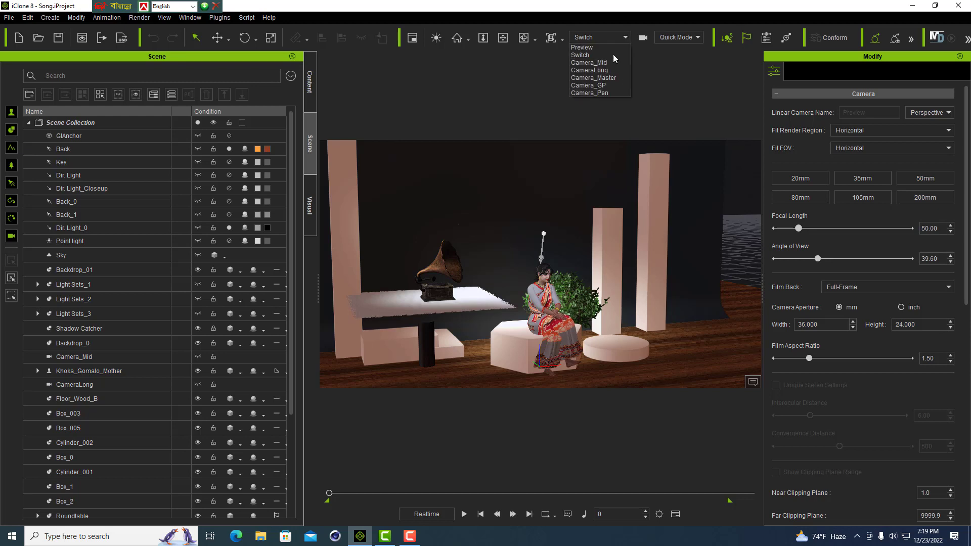
left_click(665, 75)
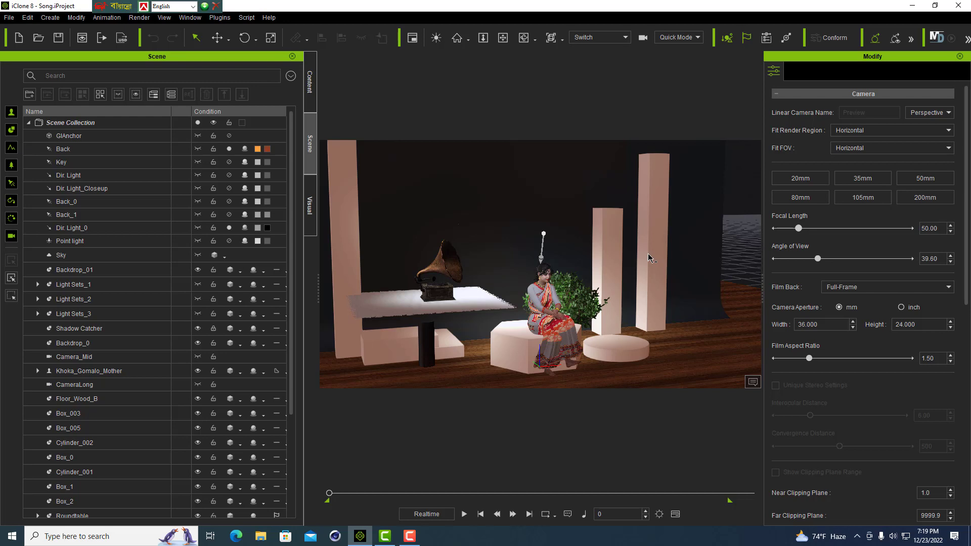
- Play the song animation through the switched cameras and pause it at frame 4545
left_click(464, 514)
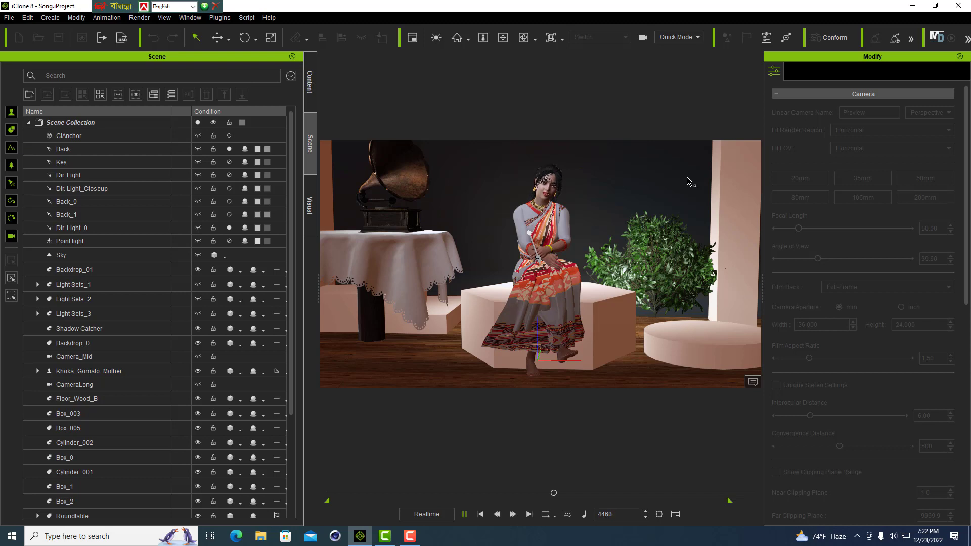
left_click(464, 514)
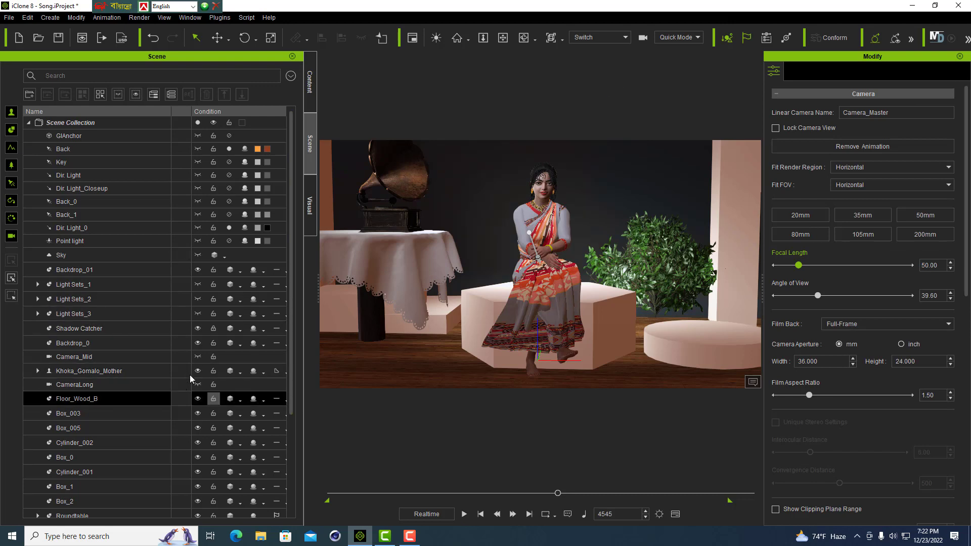
- Look through the scene objects and display the settings of the directional light Dir. Light_1
left_click(148, 357)
scroll(171, 320, "down", 3)
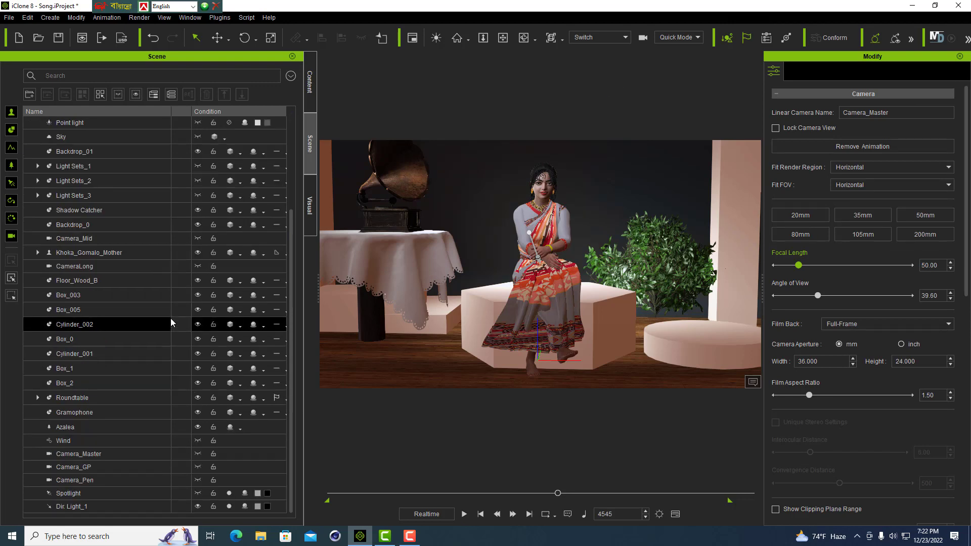
left_click(198, 507)
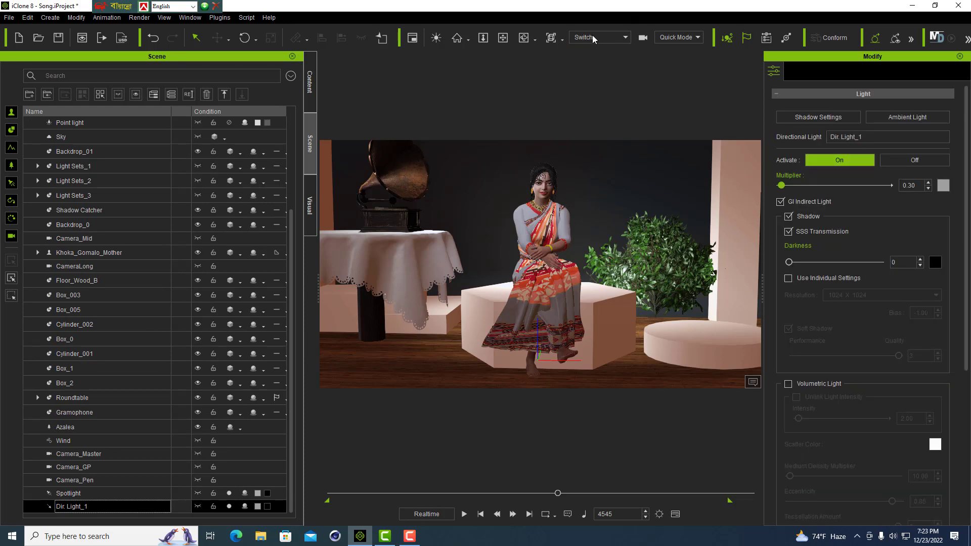
- Compare the Switch entry with the individual cameras in the viewport camera choices, keeping Switch active
left_click(626, 39)
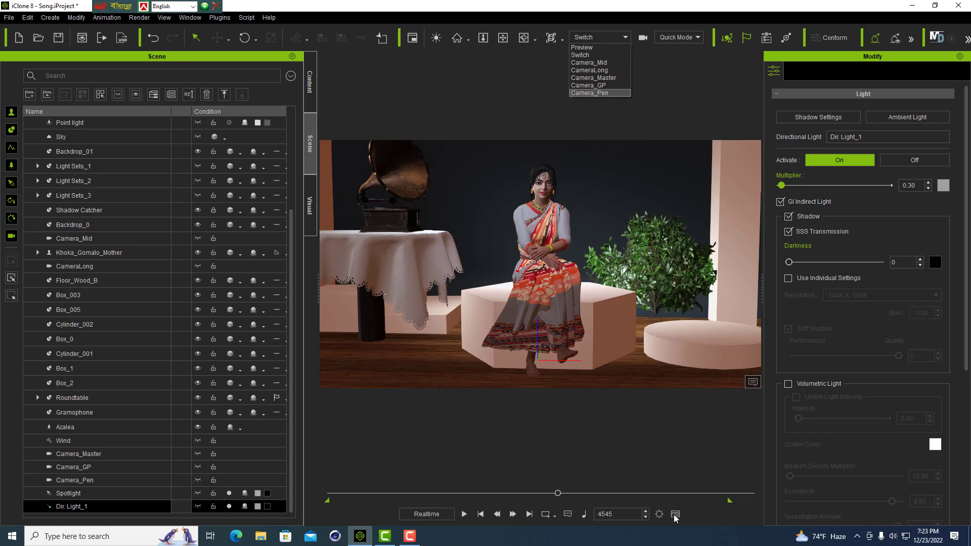
left_click(672, 97)
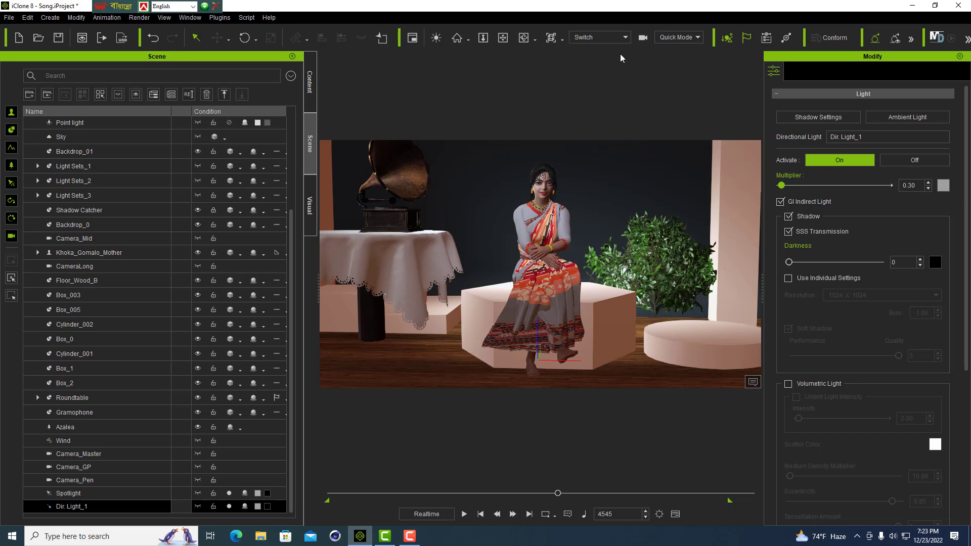
left_click(625, 38)
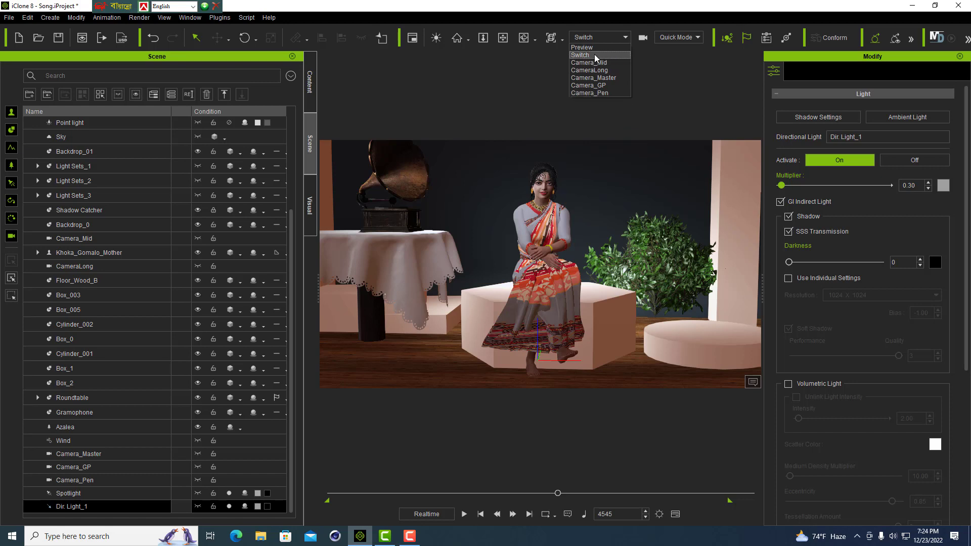
left_click(663, 89)
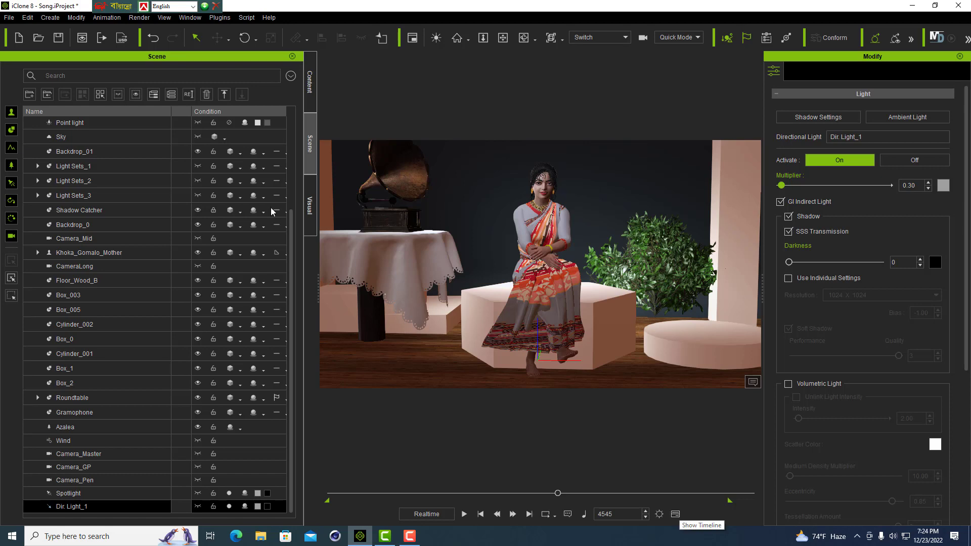
- Open the Timeline, move it up over the viewport and make it taller to show more tracks
left_click(190, 18)
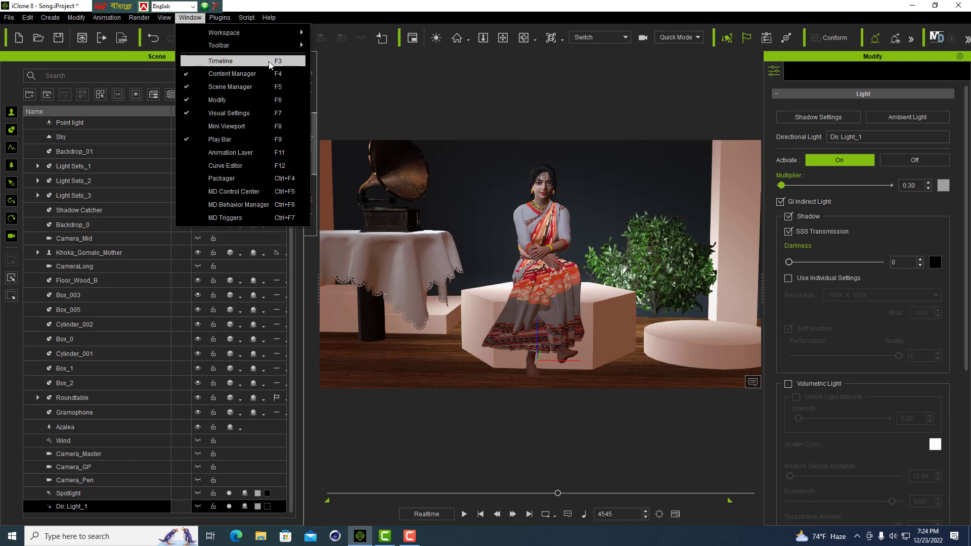
left_click(221, 63)
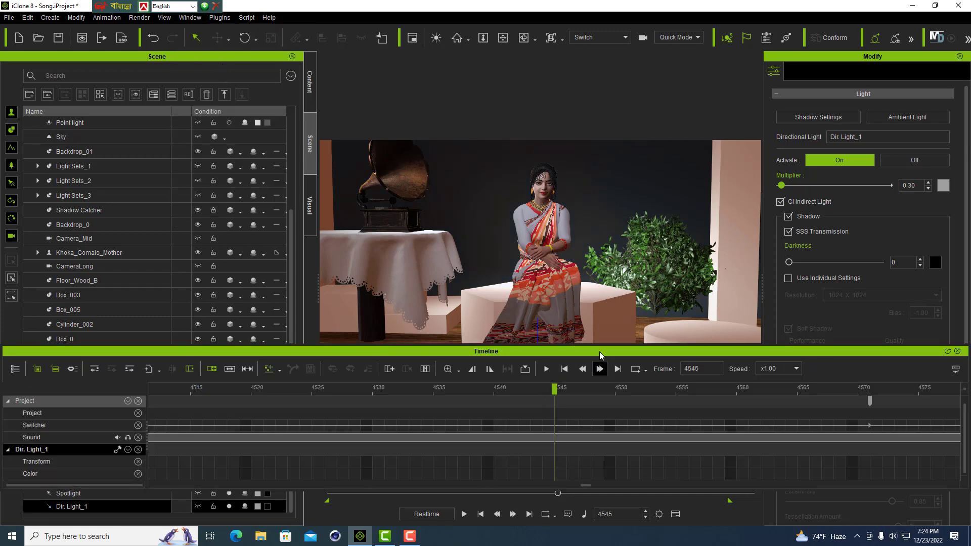
left_click_drag(602, 354, 600, 278)
left_click_drag(601, 227, 605, 214)
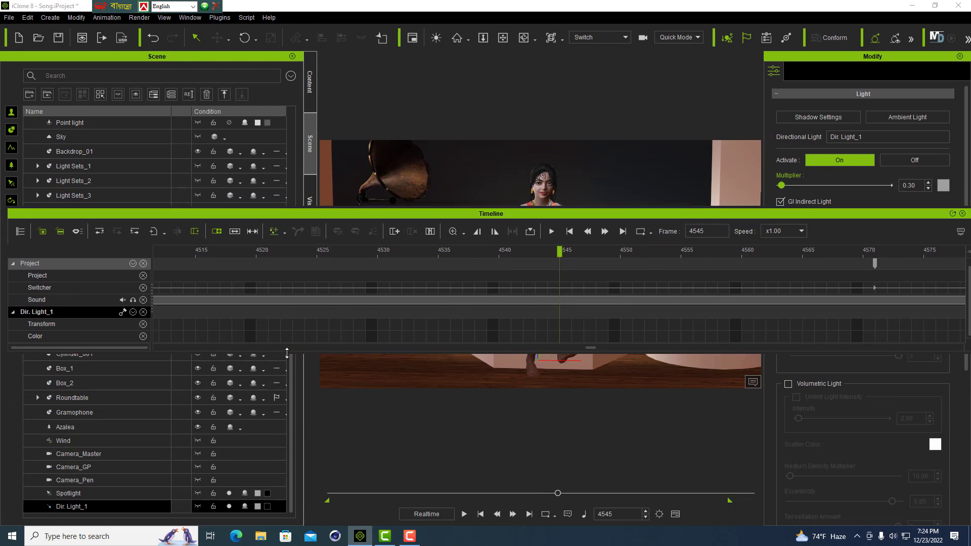
left_click_drag(316, 353, 319, 381)
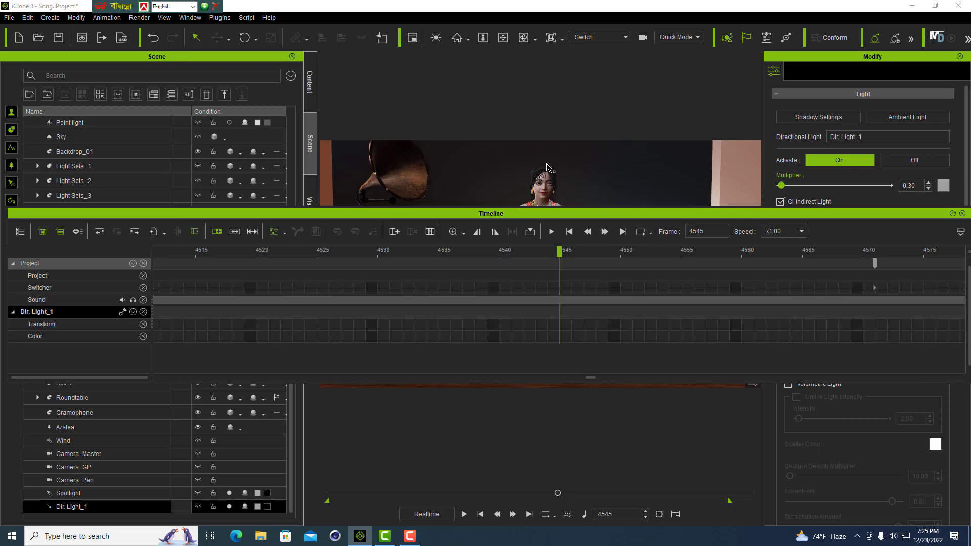
- Select the seated character Khoka_Gomalo_Mother, expand its timeline tracks and fit the whole project length to the timeline window
left_click(548, 189)
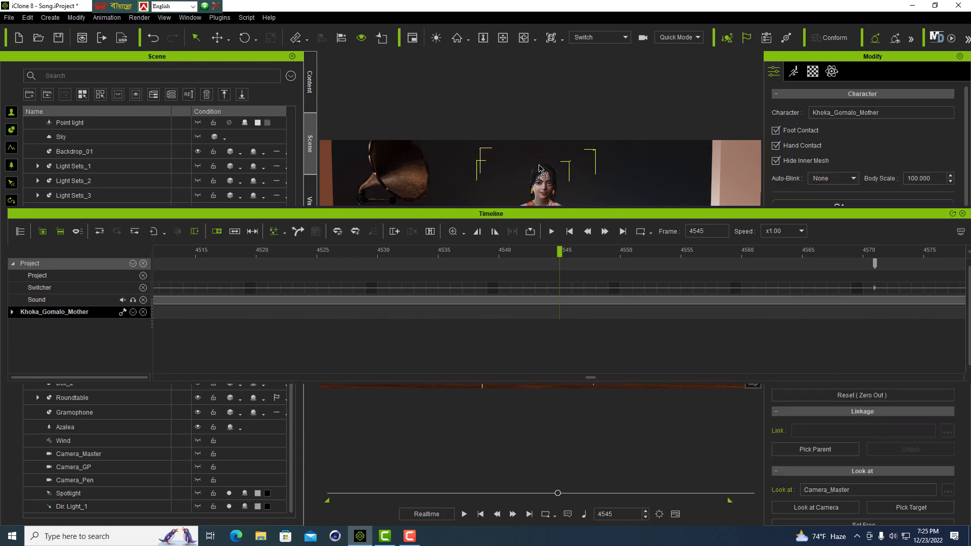
left_click(13, 313)
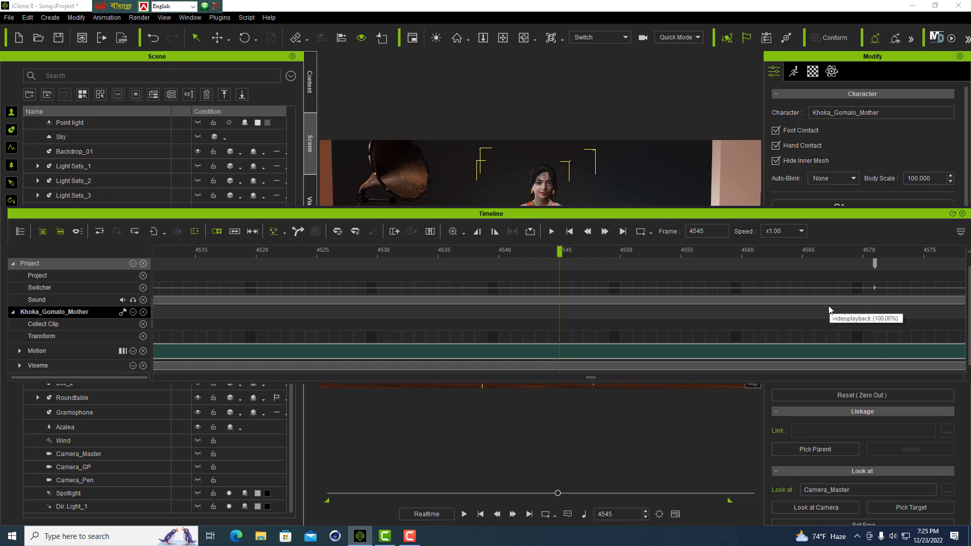
left_click(464, 236)
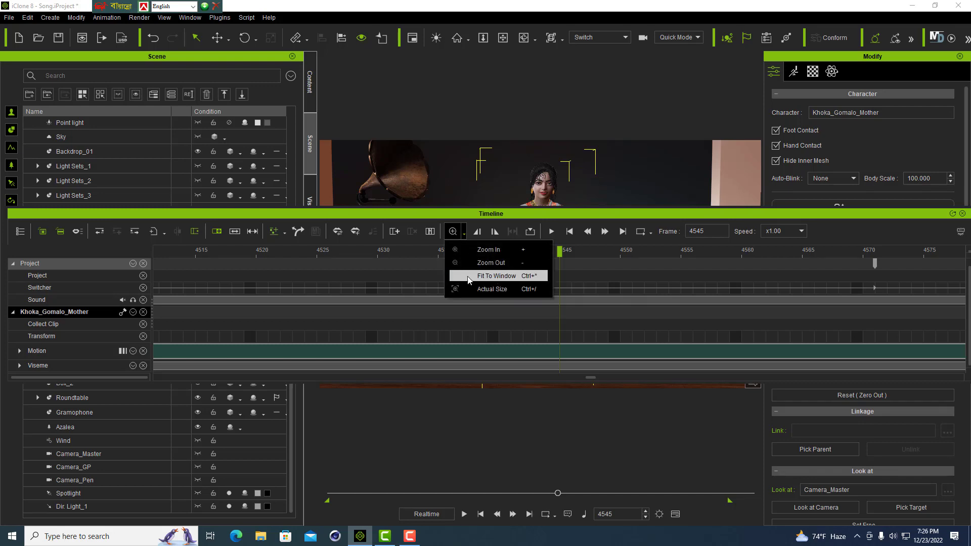
left_click(501, 277)
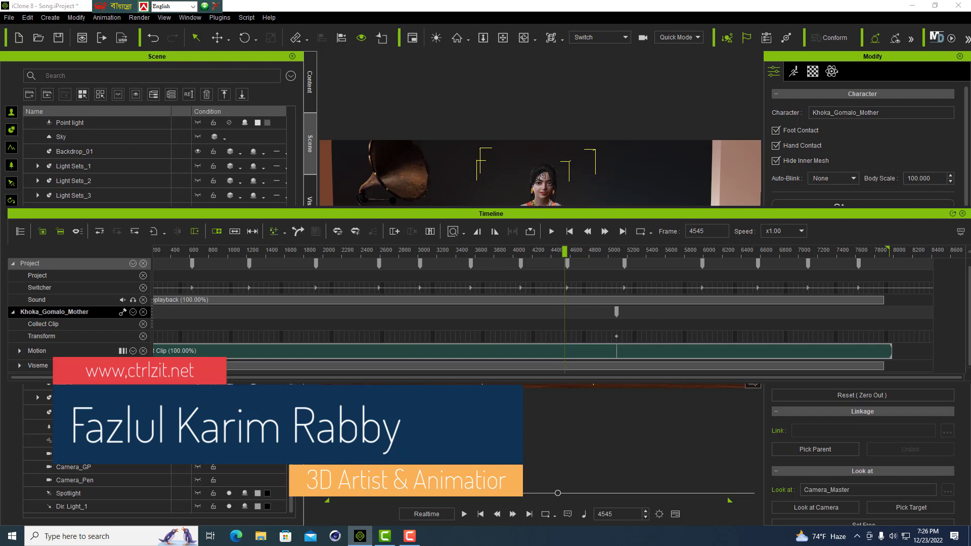
- Expand the character's Viseme track and examine its Voice and Lips tracks
left_click(20, 365)
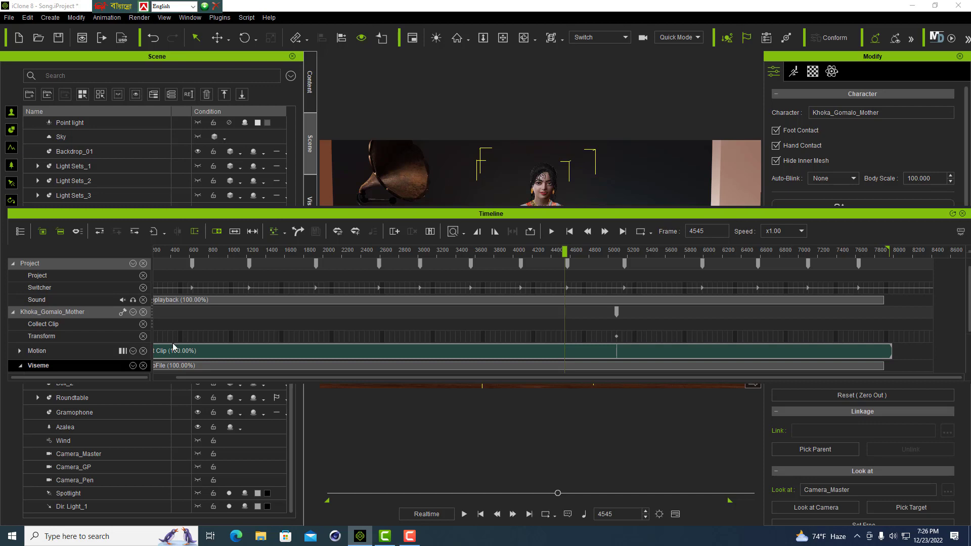
scroll(845, 324, "down", 2)
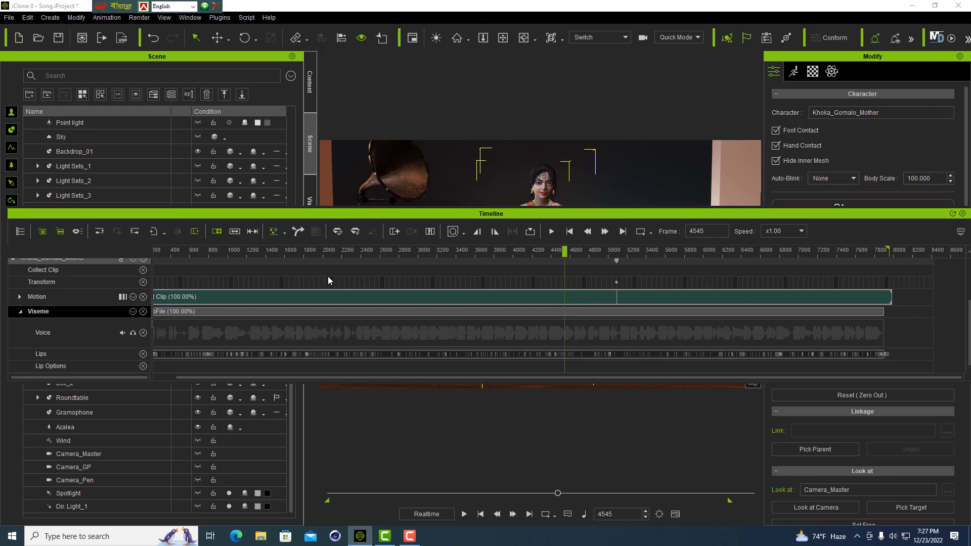
scroll(328, 277, "up", 3)
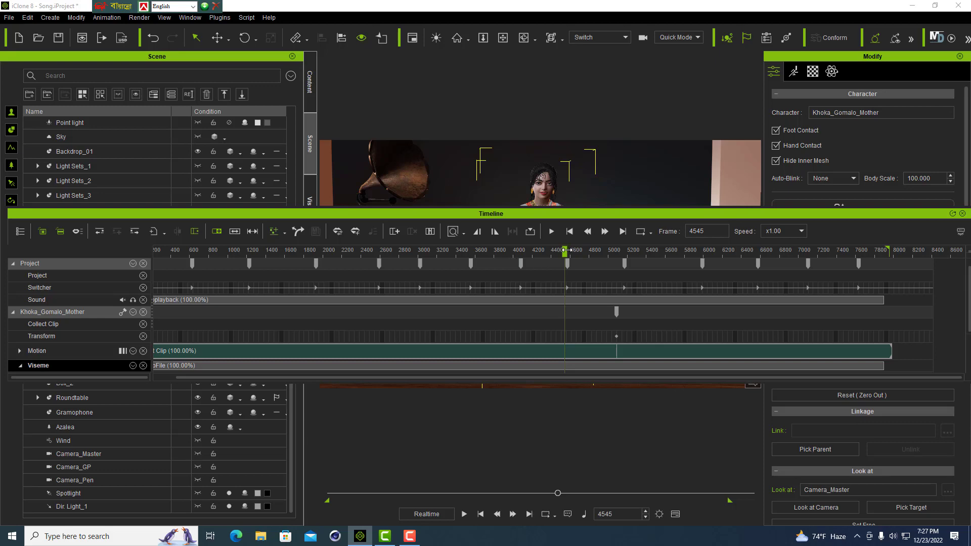
- Return the playhead to frame 0 and view the scene through Camera_GP, with the timeline moved down to uncover the viewport
left_click_drag(567, 249, 11, 309)
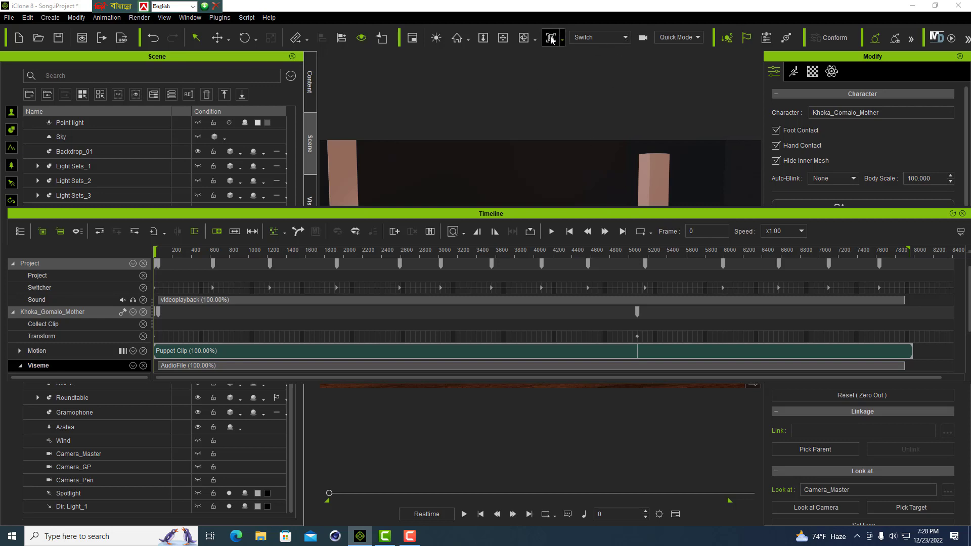
left_click(626, 40)
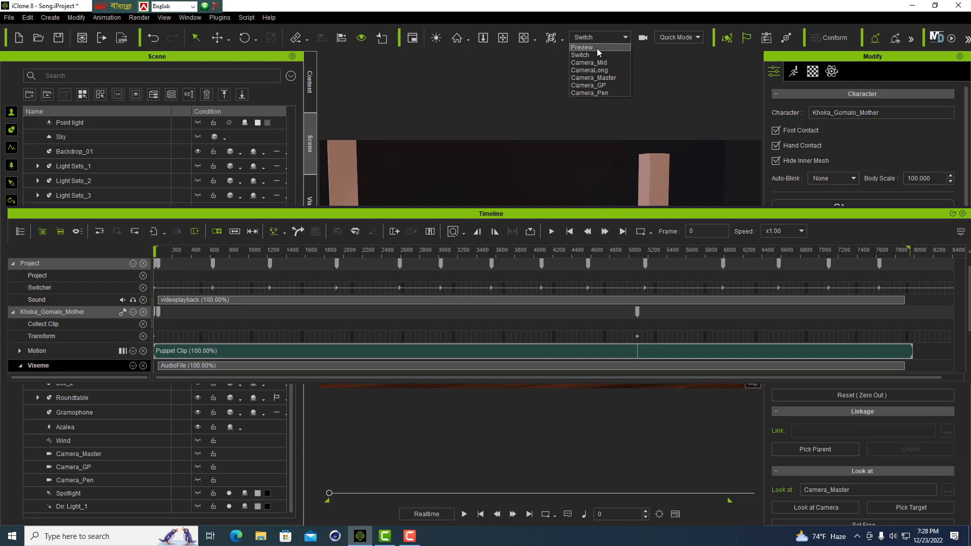
left_click(587, 86)
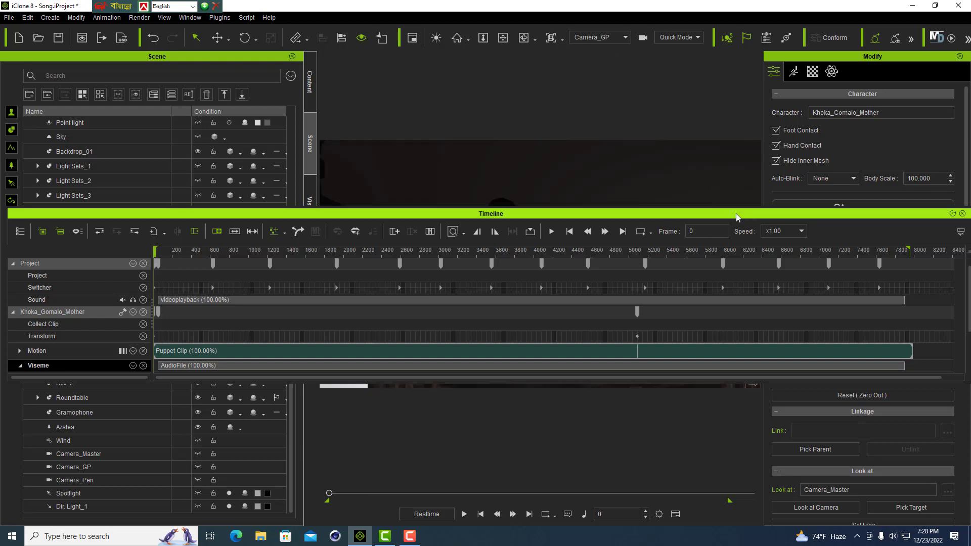
left_click_drag(842, 215, 840, 357)
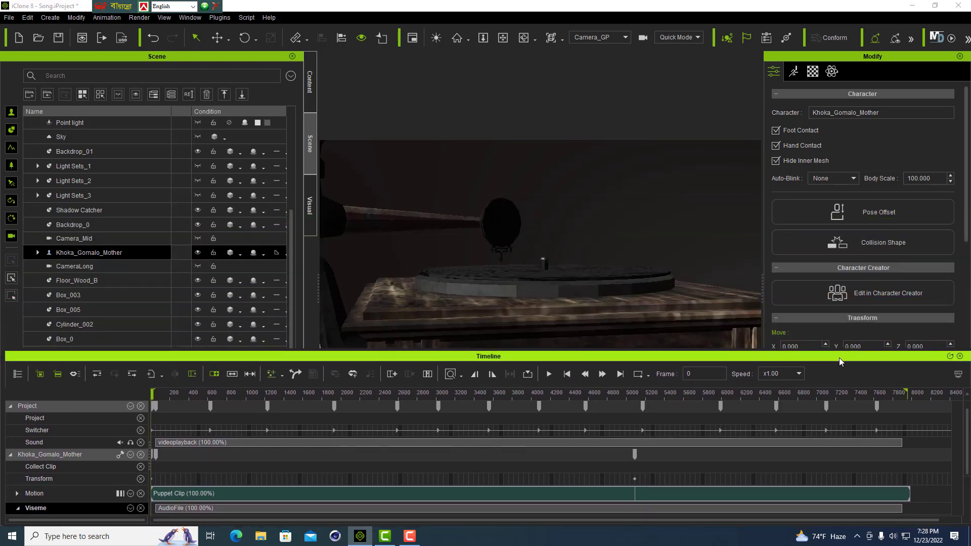
- Examine the Camera List option on the first three Switcher track keys: at the start, frame 627 and frame 1227
left_click(152, 434)
right_click(152, 434)
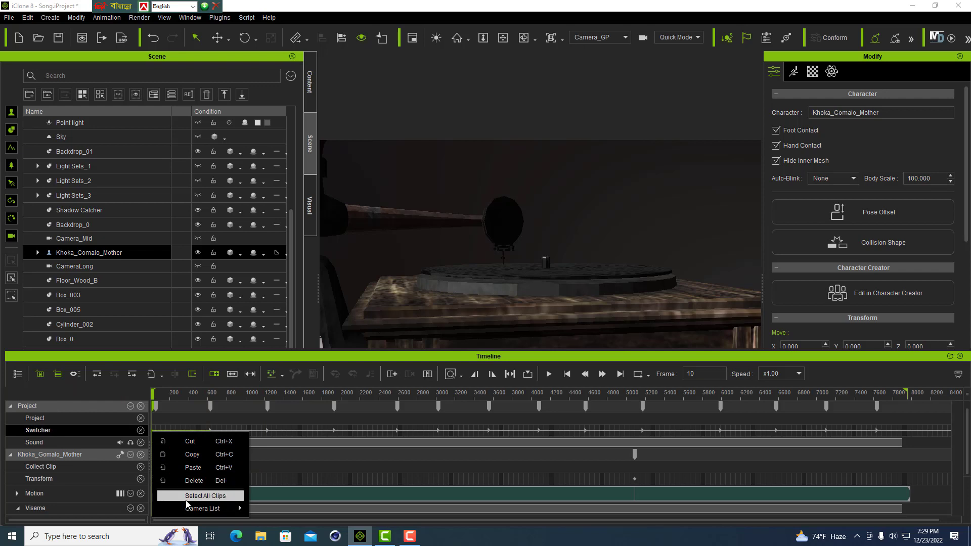
mouse_move(203, 514)
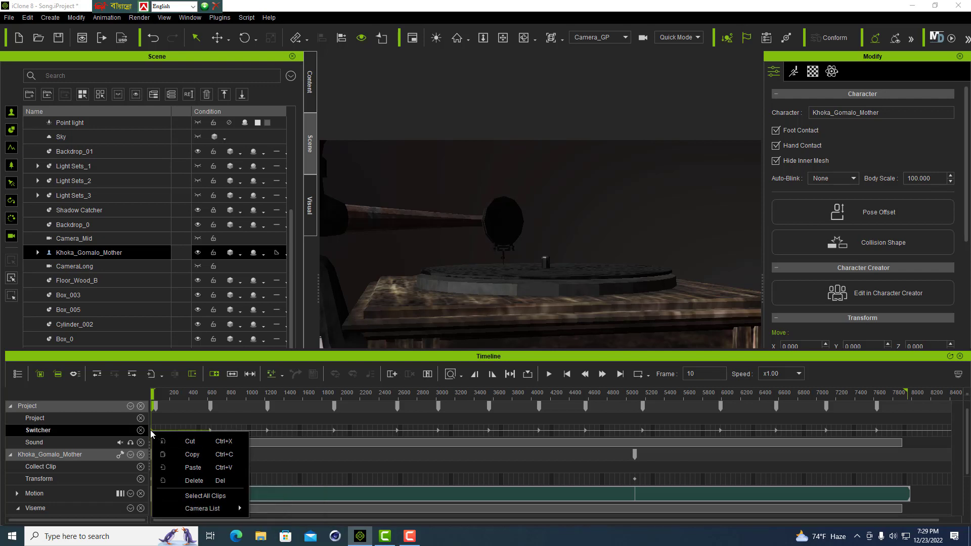
left_click(225, 430)
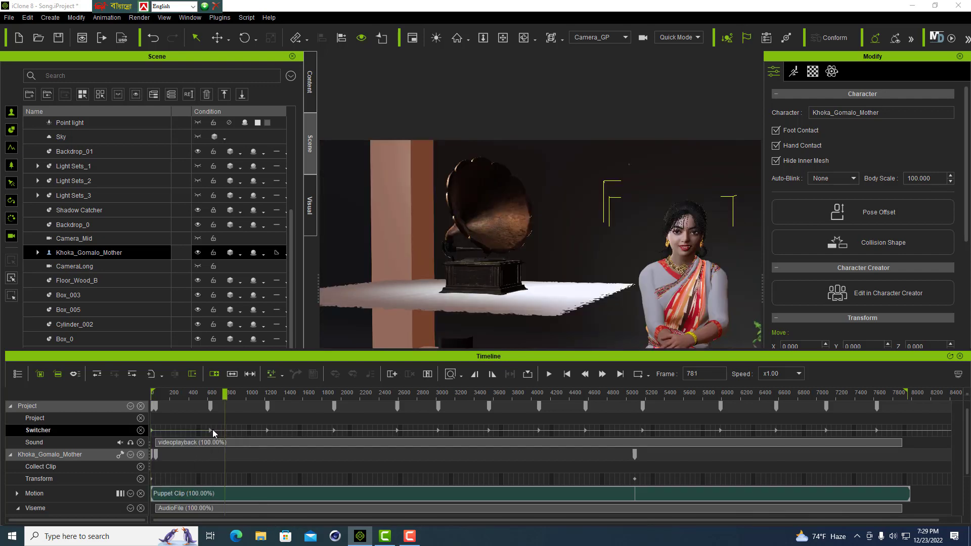
left_click(209, 431)
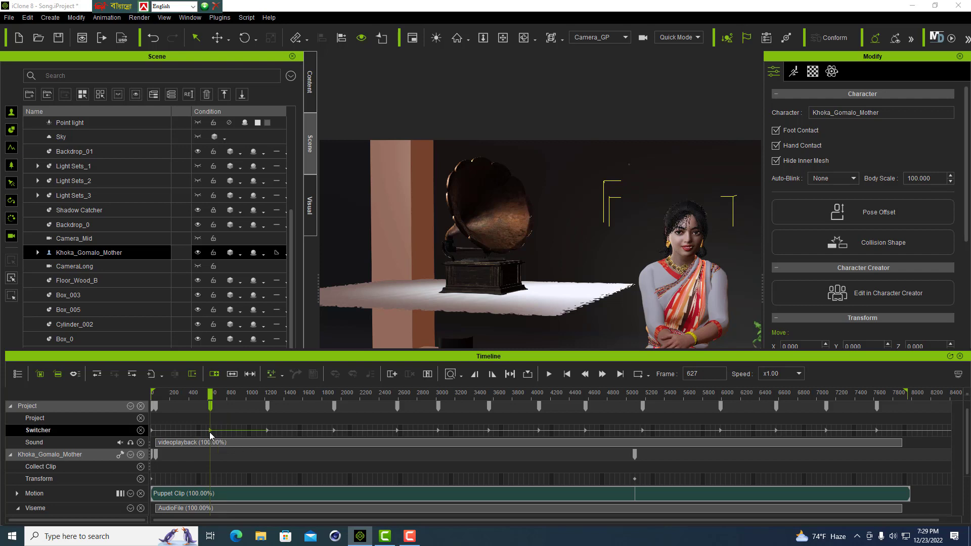
right_click(210, 433)
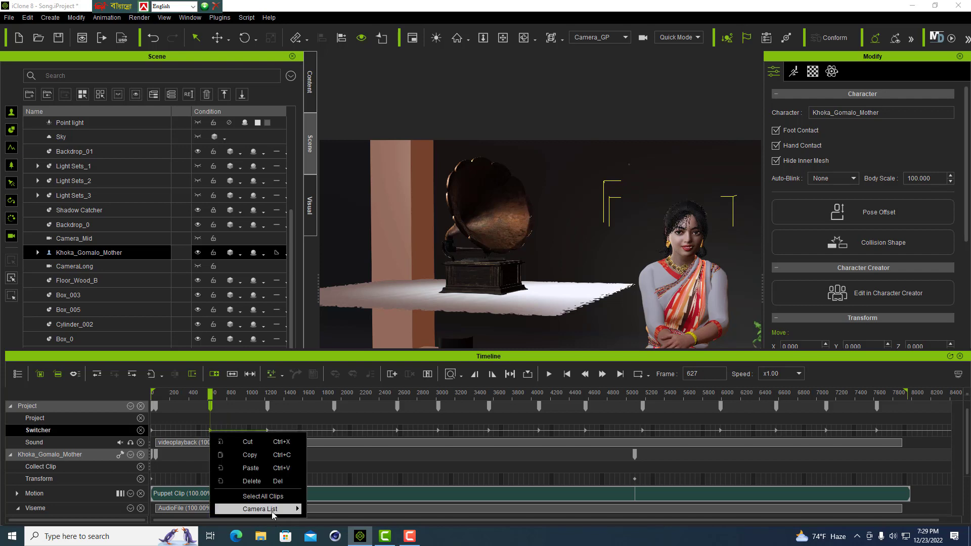
mouse_move(273, 511)
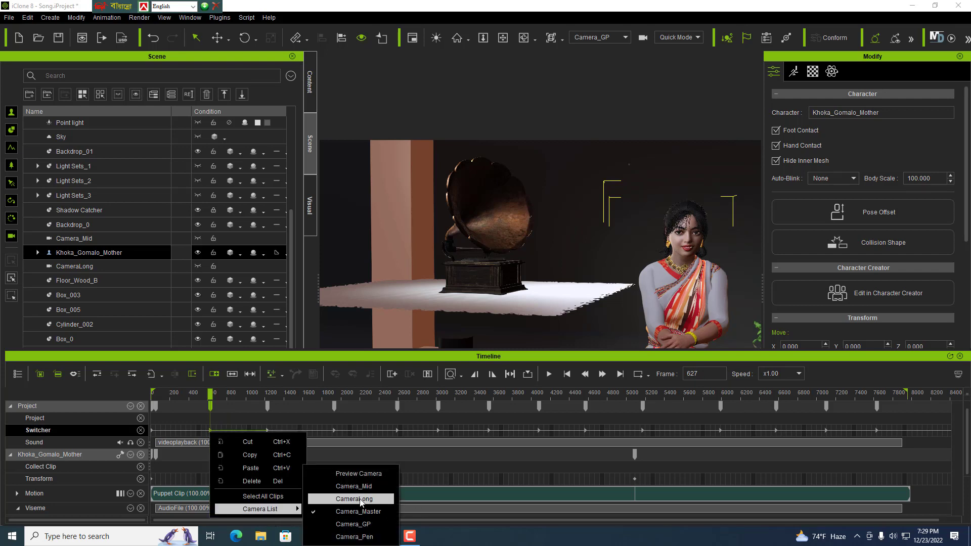
left_click(267, 431)
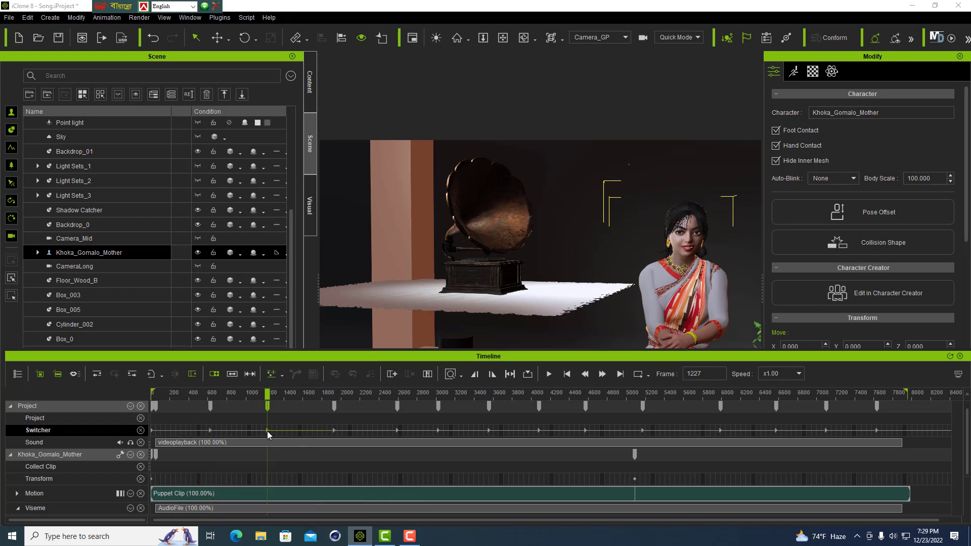
right_click(267, 431)
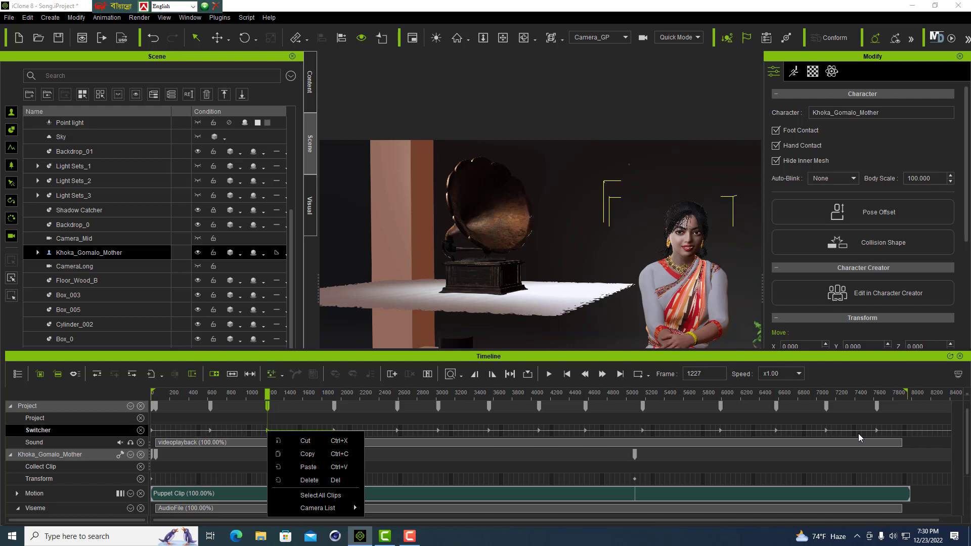
- Close the timeline and set the viewport's active camera to Switch instead of a single camera
left_click(961, 356)
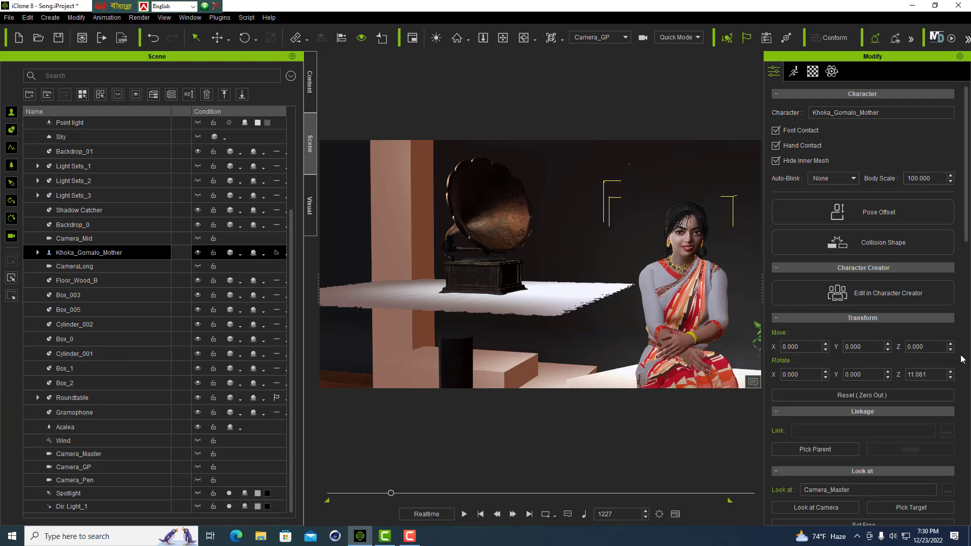
left_click(625, 38)
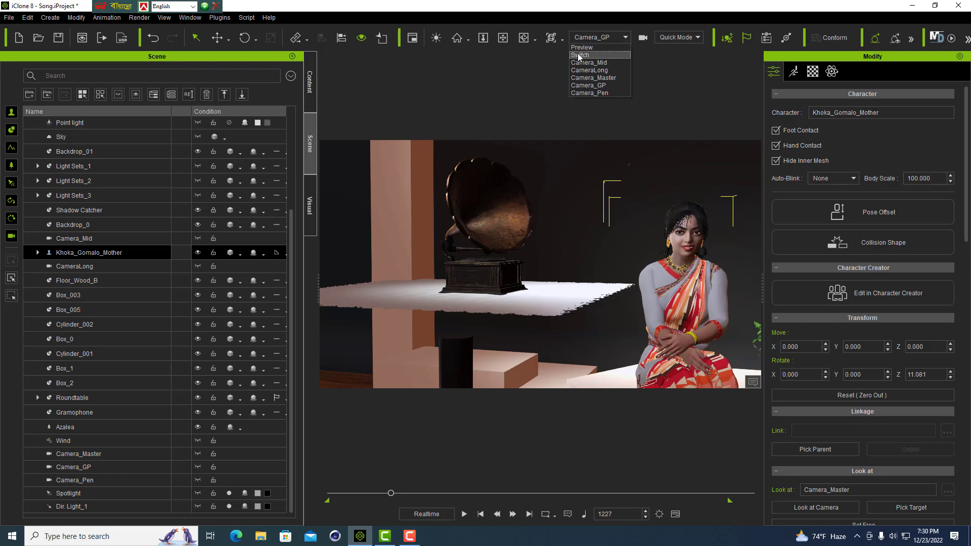
left_click(578, 55)
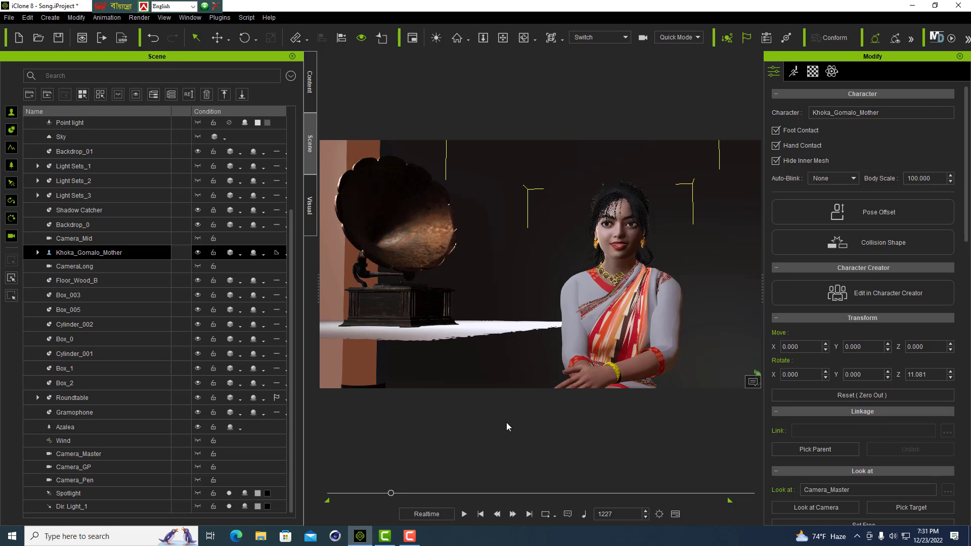
- Play the song animation from frame 0 through the switched cameras and pause it at about frame 4463
left_click(480, 514)
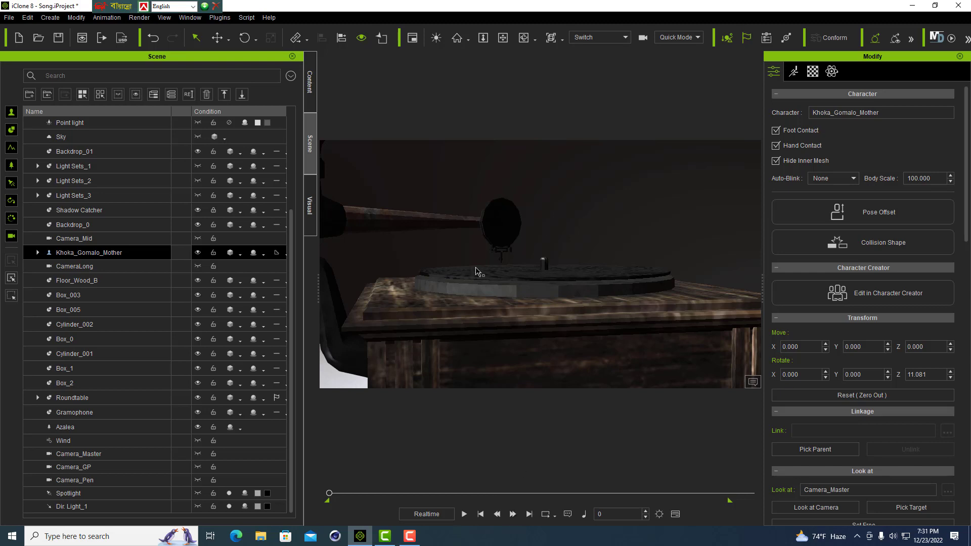
left_click(464, 514)
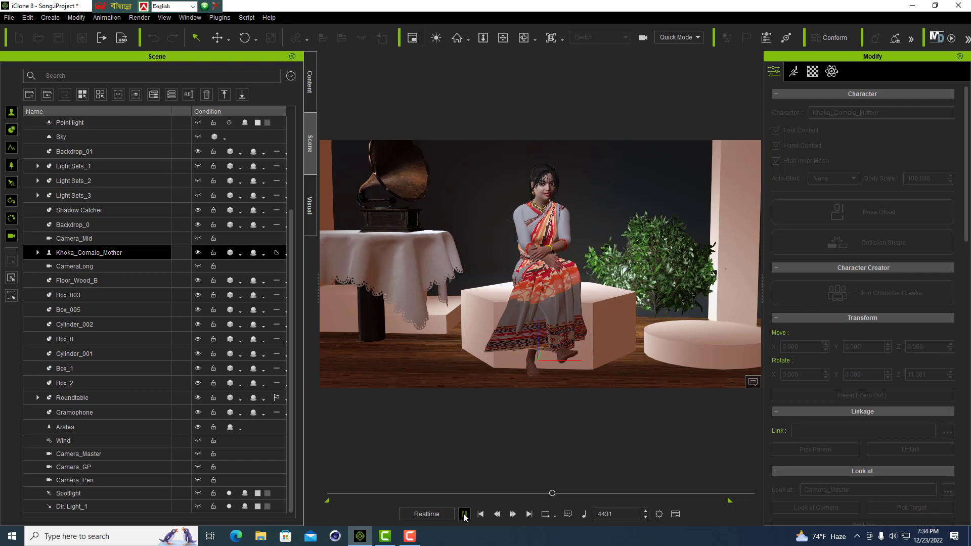
left_click(464, 514)
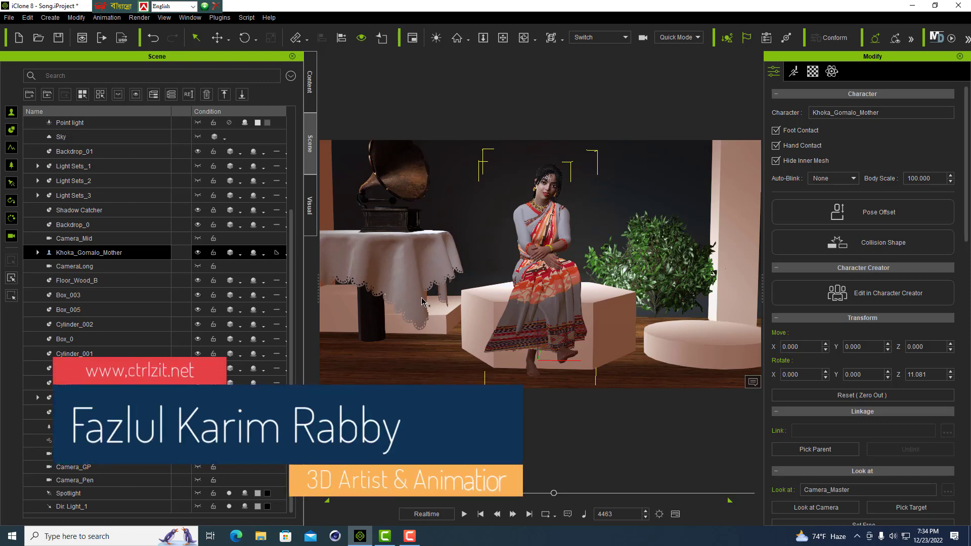
- Set the viewport's display quality to High for the paused shot of the seated character
left_click(698, 38)
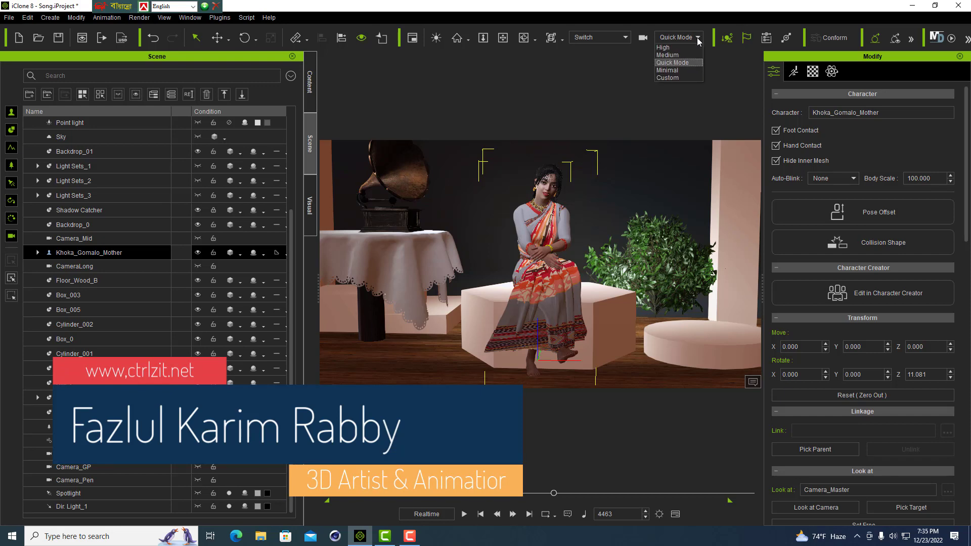
left_click(660, 46)
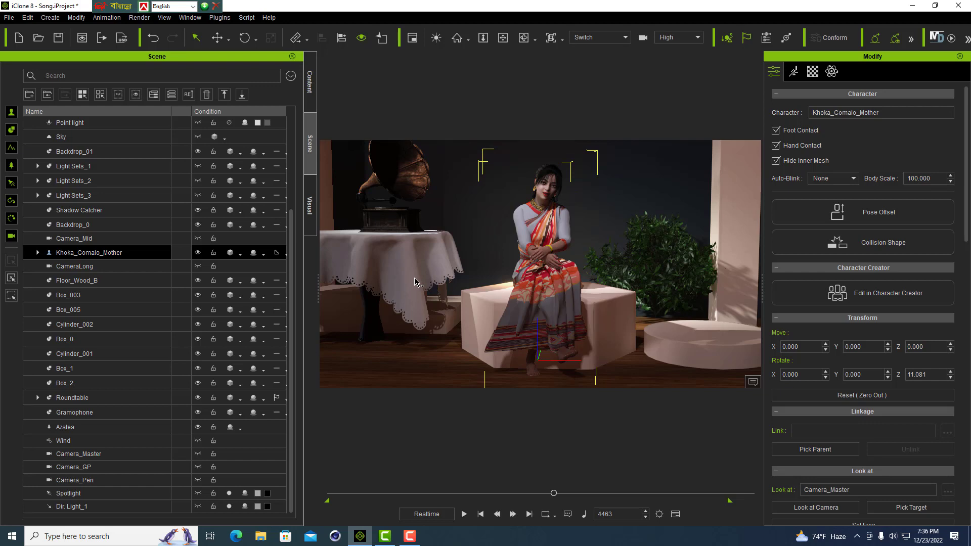
left_click(411, 537)
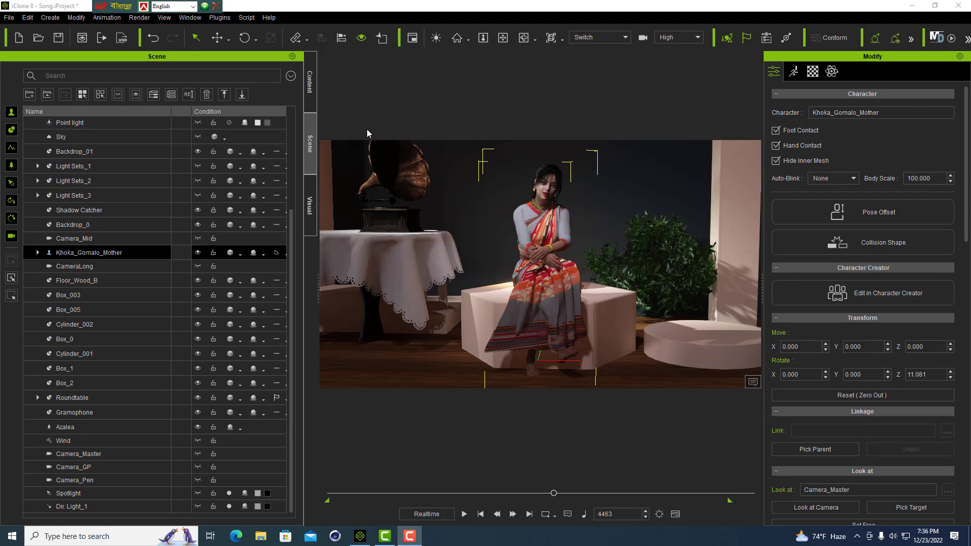